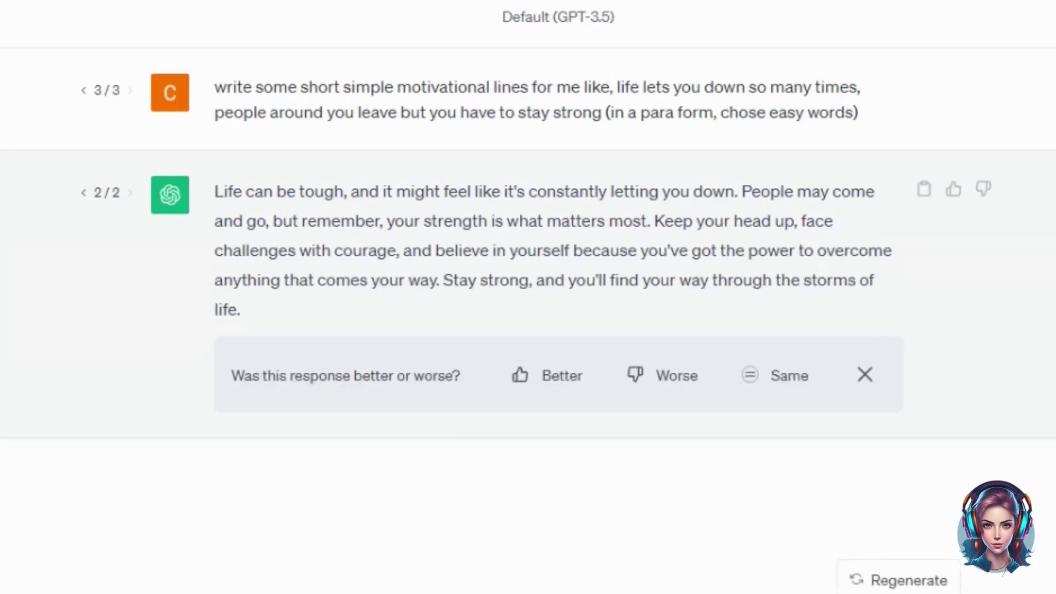
Step: Select and copy ChatGPT's motivational paragraph about life being tough and staying strong
left_click_drag(217, 191, 290, 306)
key("ctrl+c")
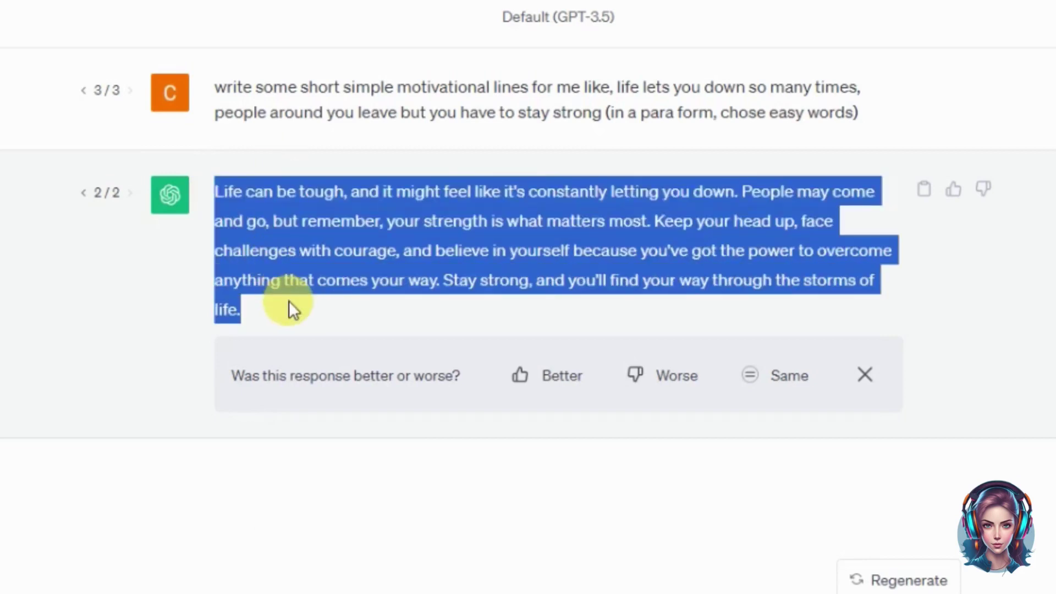
left_click(365, 256)
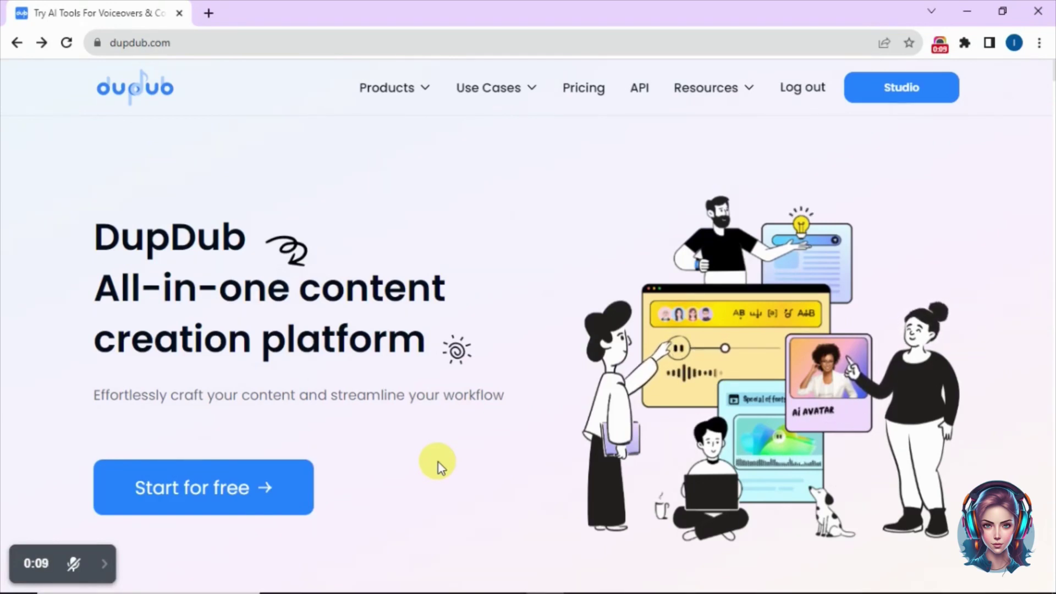
Step: Enter the DupDub studio from dupdub.com with 'Start for free'
left_click(226, 498)
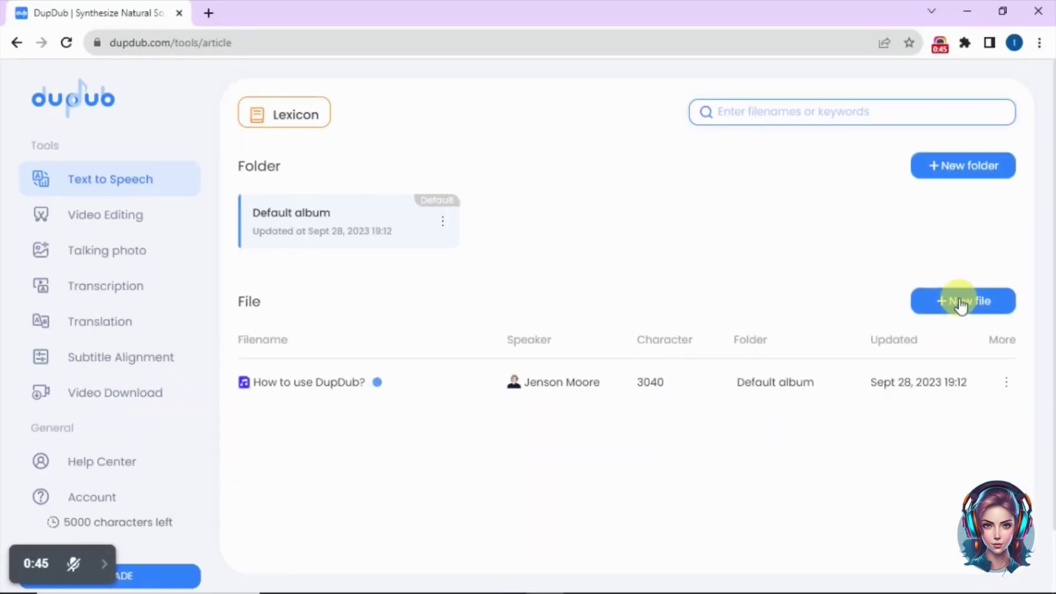
Step: Create a new file, discard the AI-generated Roosevelt quote, and paste the motivational paragraph
left_click(781, 264)
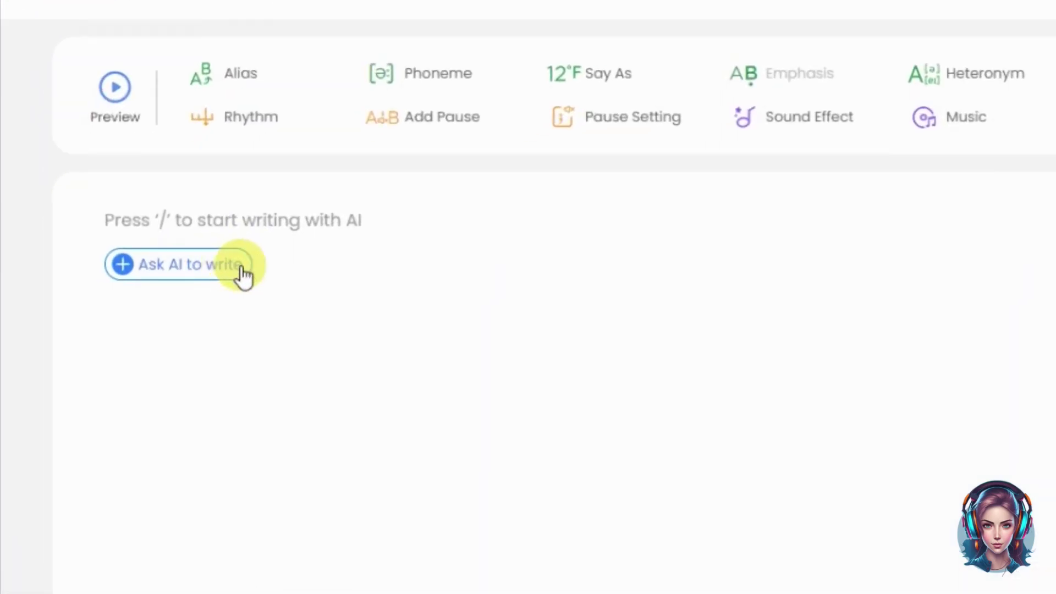
type("/")
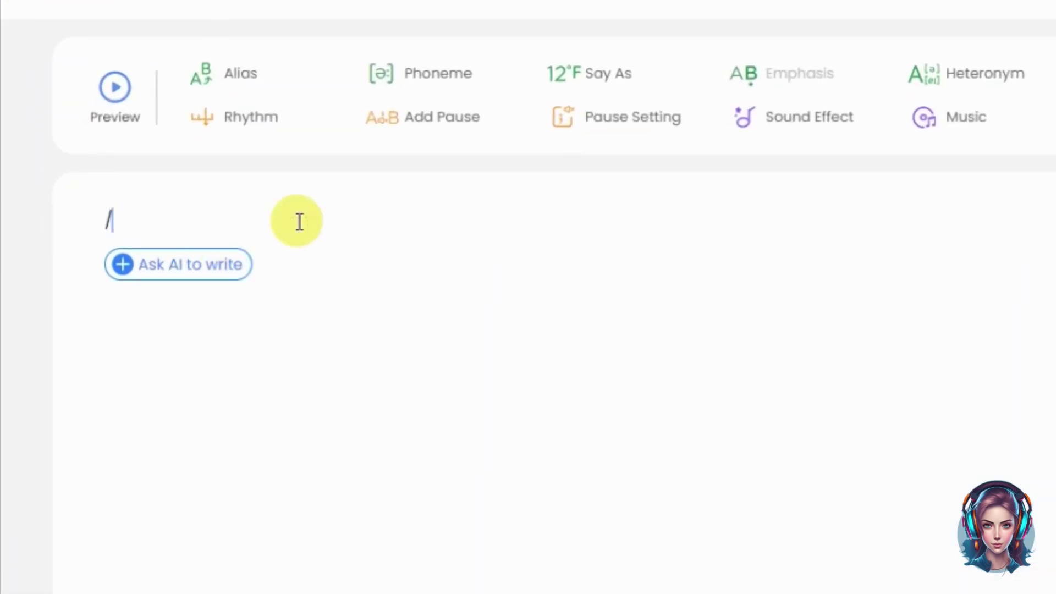
type("motivat")
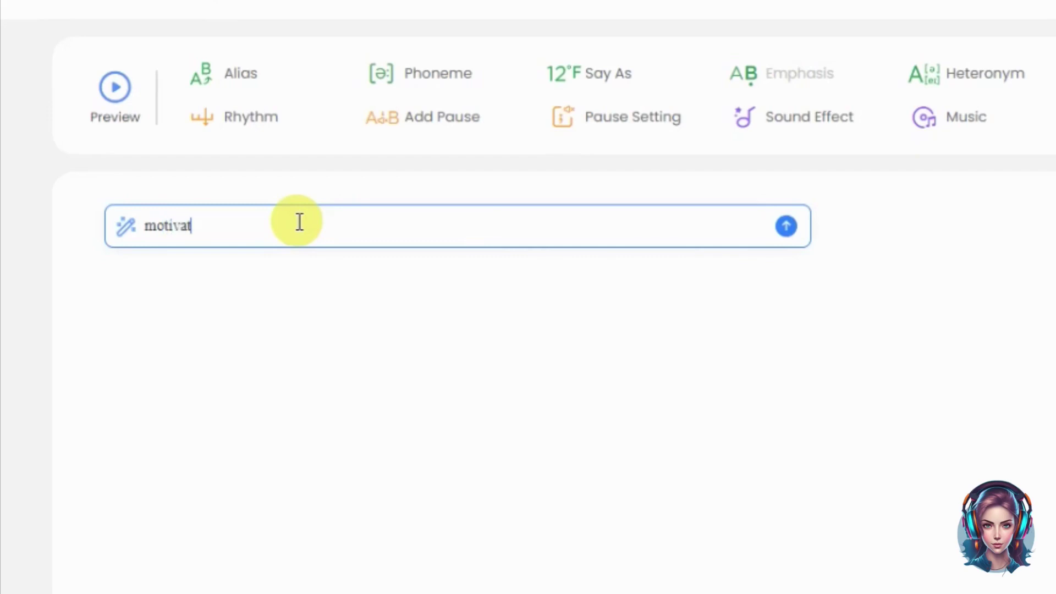
type("ional quote")
key("Return")
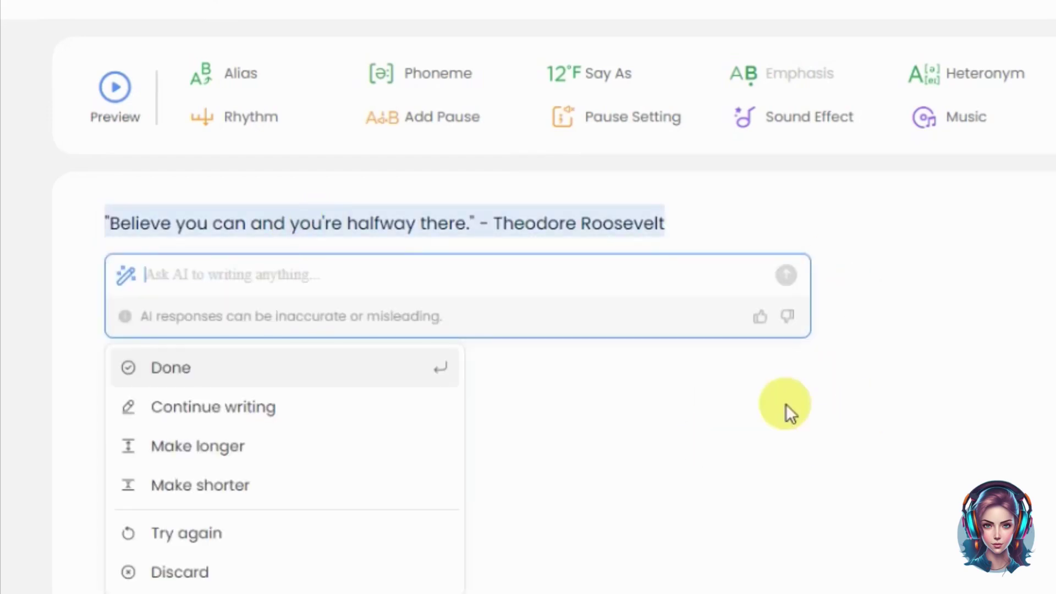
scroll(321, 412, "down", 1)
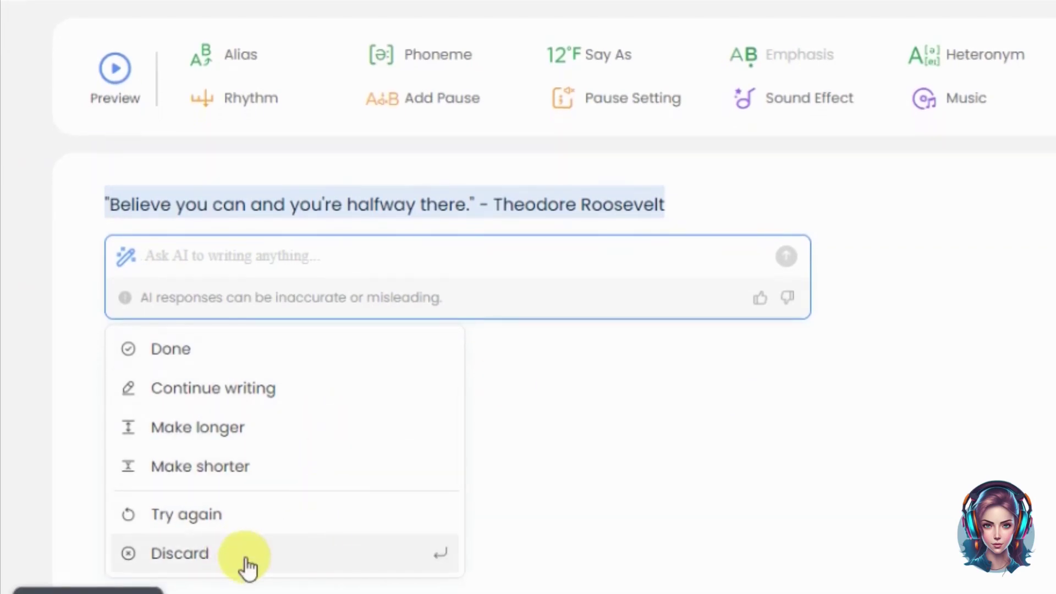
left_click(245, 555)
key("ctrl+v")
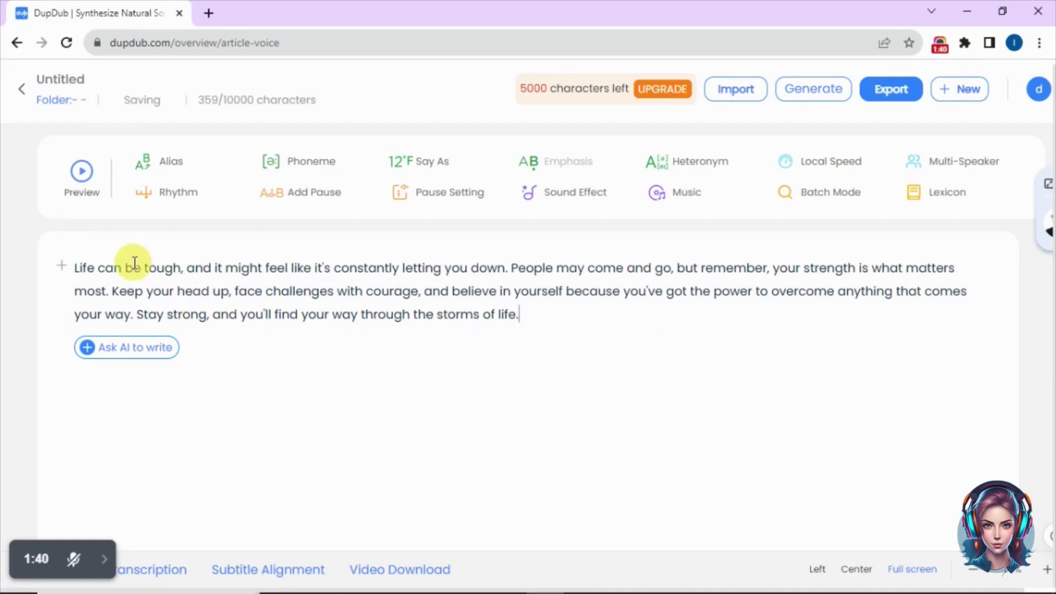
Step: Filter speakers for the selected paragraph to Premium quality, English, American accent, and Male
left_click_drag(73, 268, 526, 316)
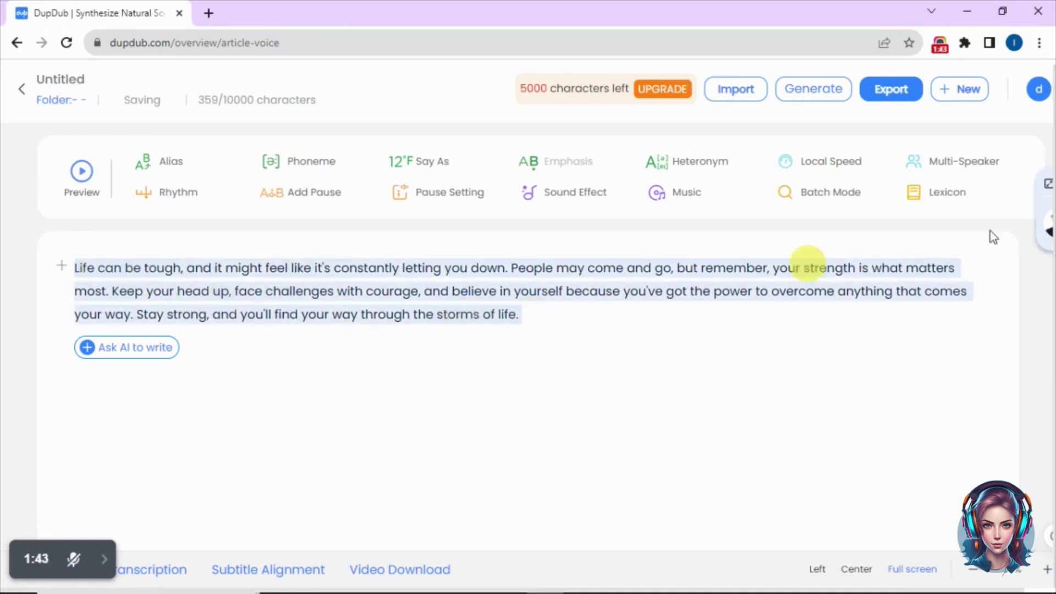
mouse_move(1048, 187)
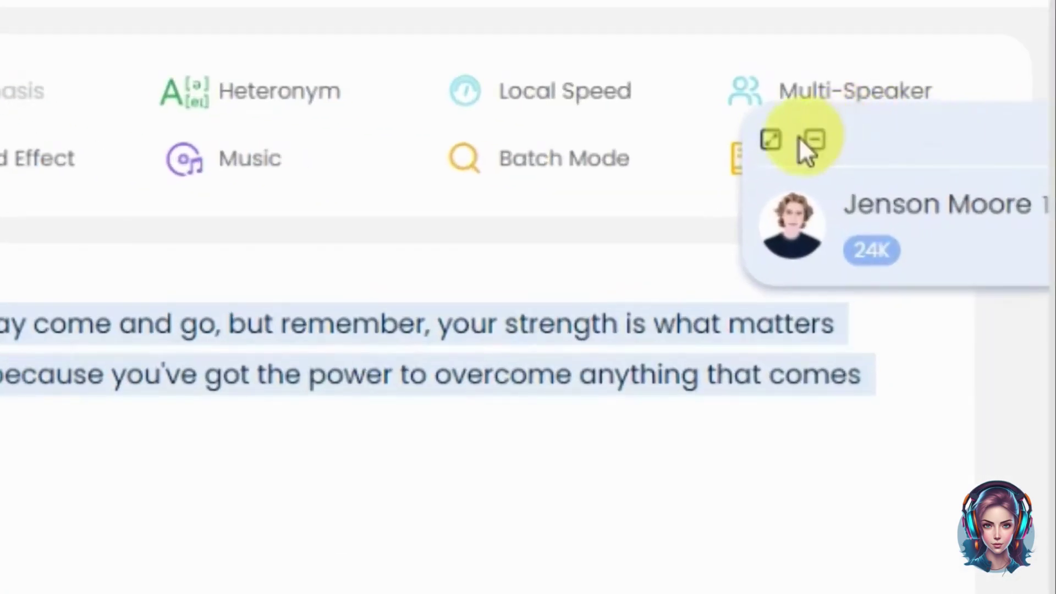
left_click(775, 141)
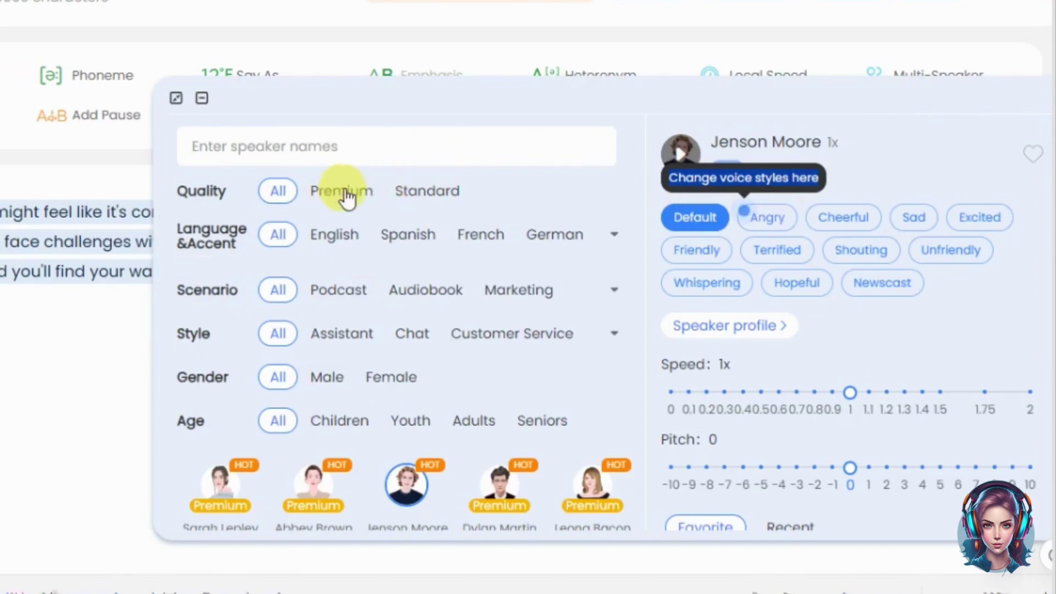
left_click(319, 193)
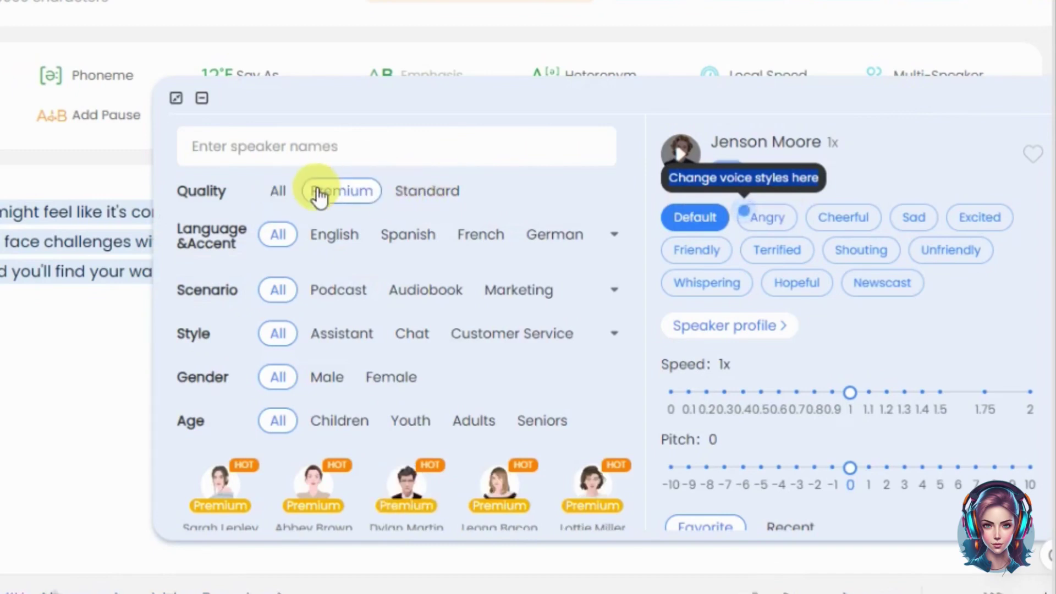
left_click(334, 237)
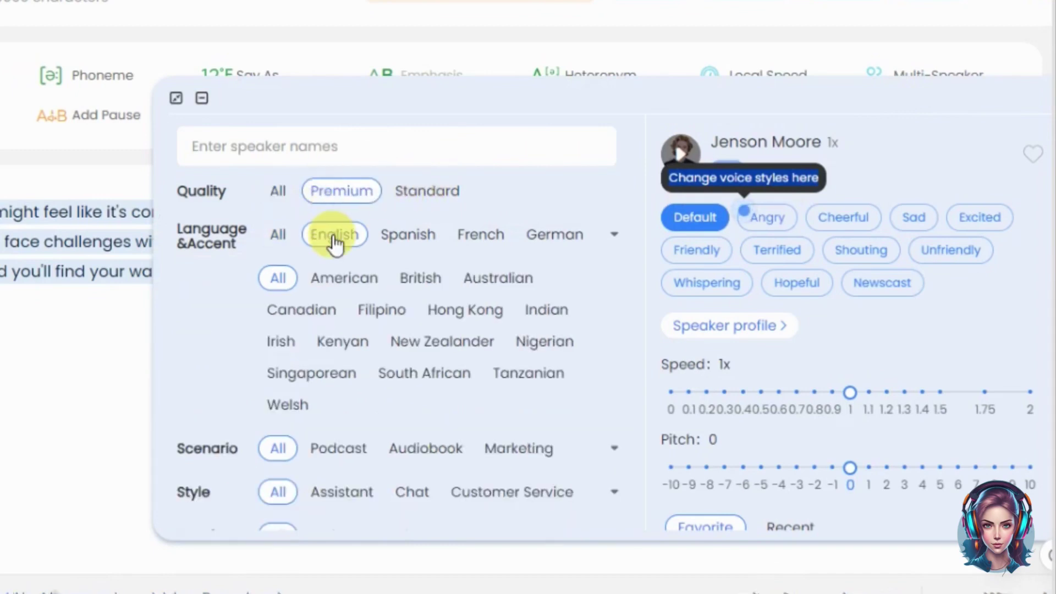
left_click(352, 277)
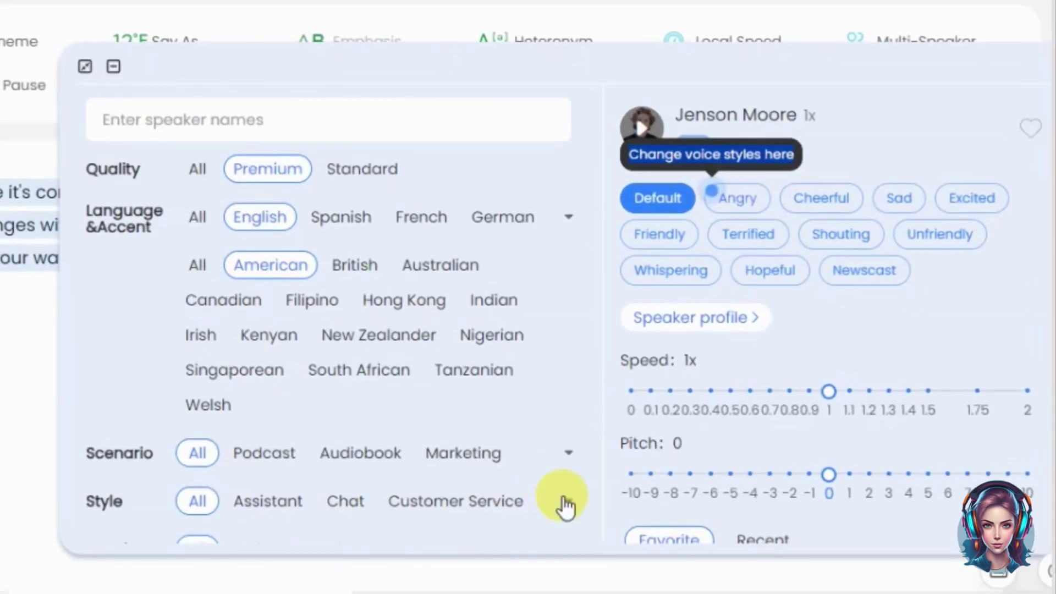
left_click(566, 503)
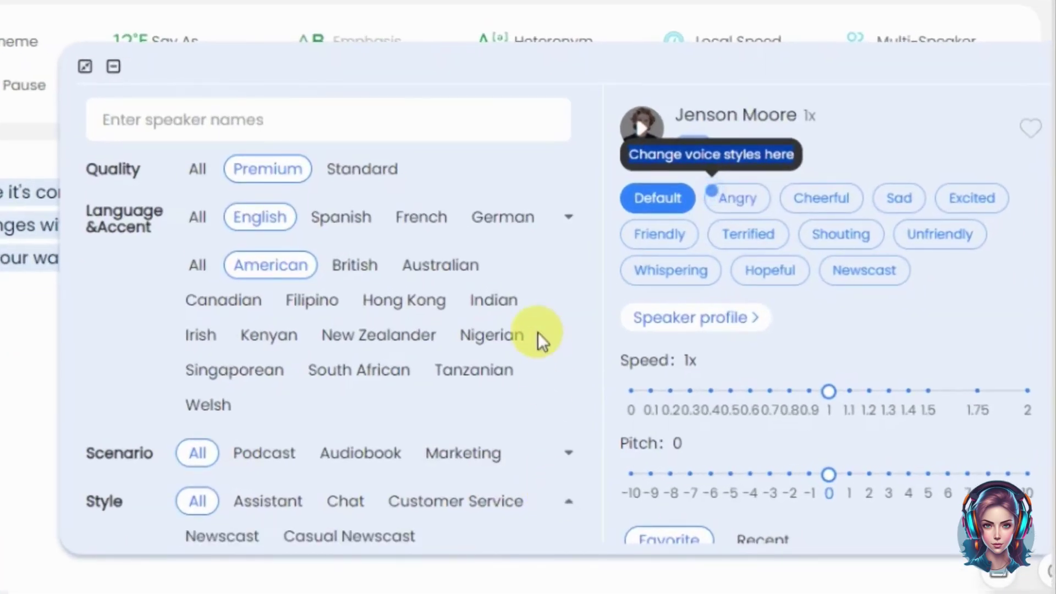
scroll(536, 332, "down", 5)
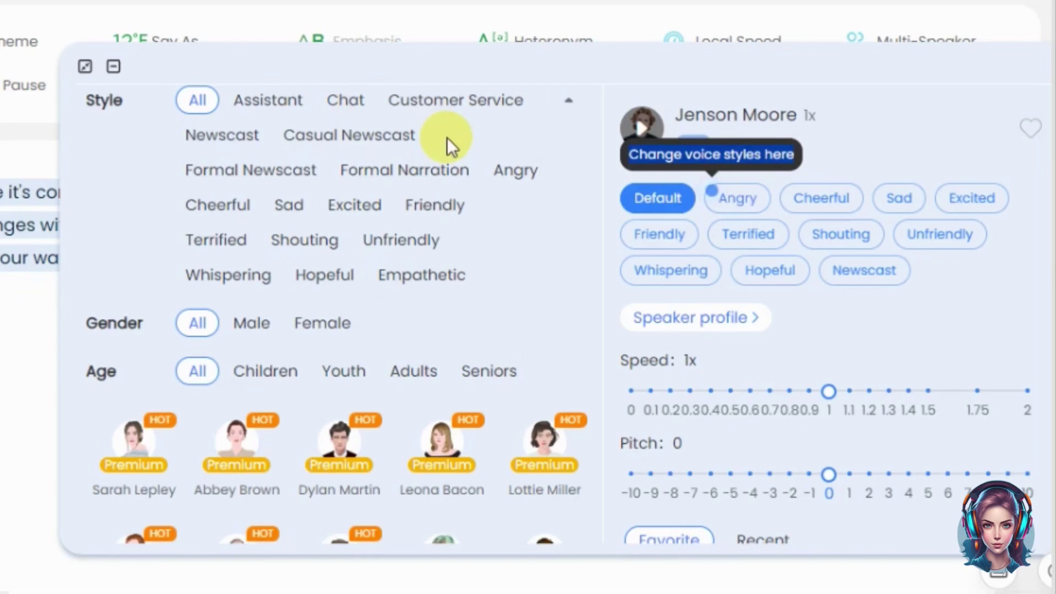
left_click(251, 325)
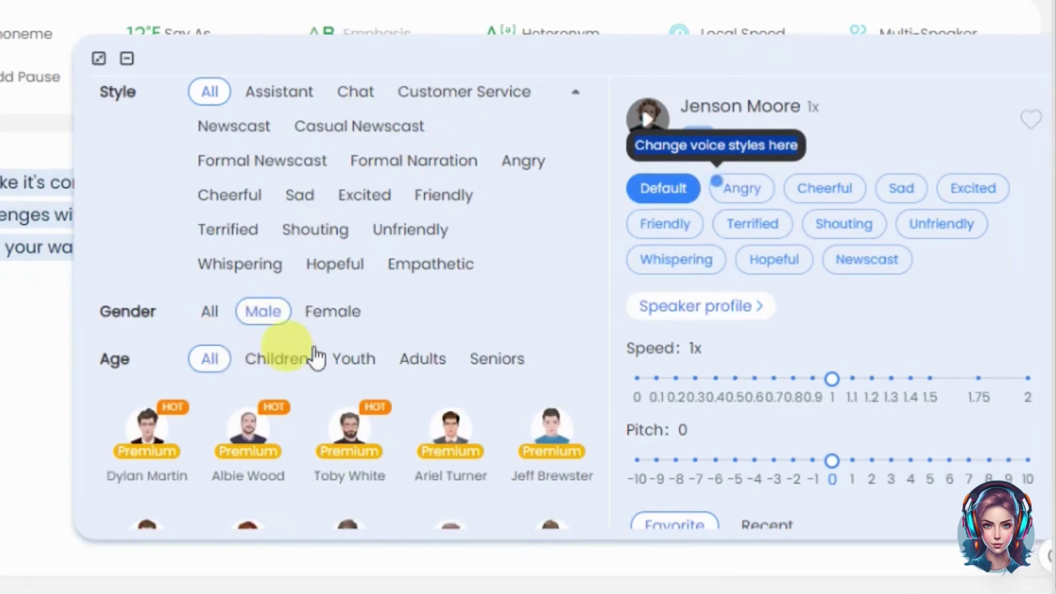
Step: Sample Dylan Martin, then choose Toby White in Hopeful style and preview the paragraph
left_click(155, 453)
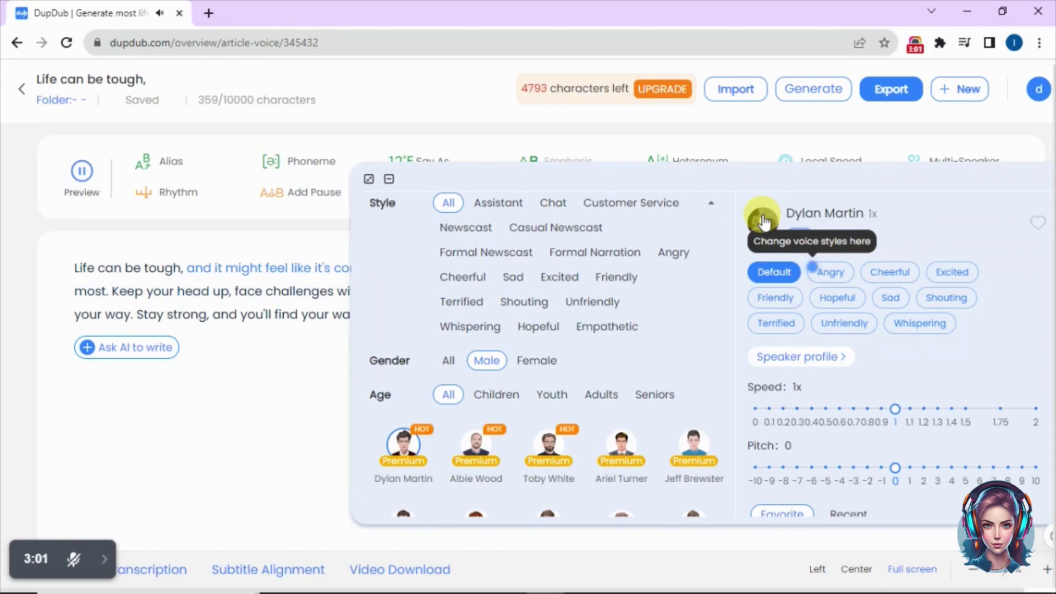
left_click(765, 221)
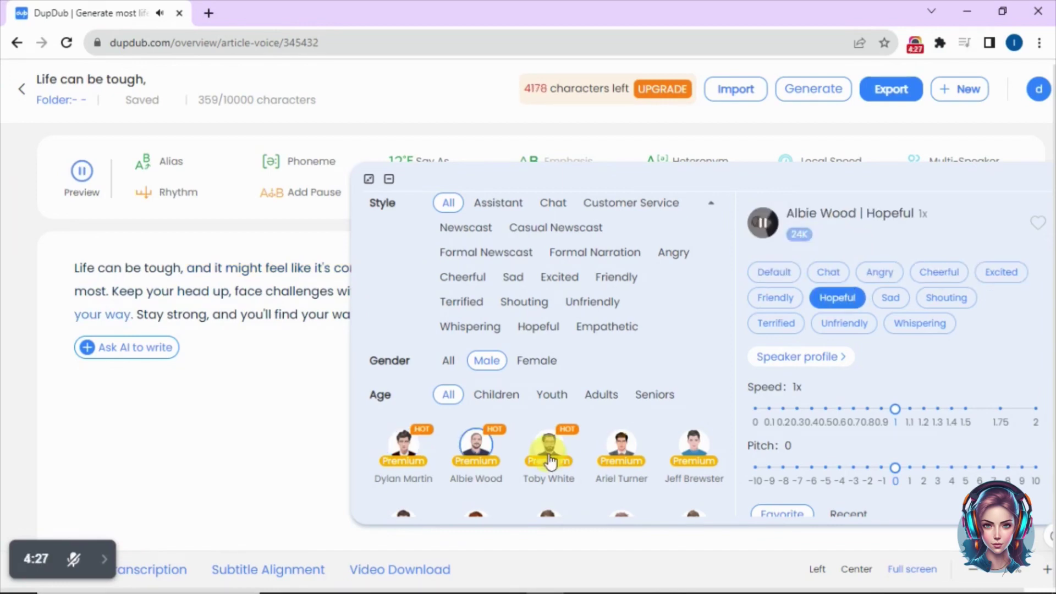
left_click(549, 445)
left_click(765, 223)
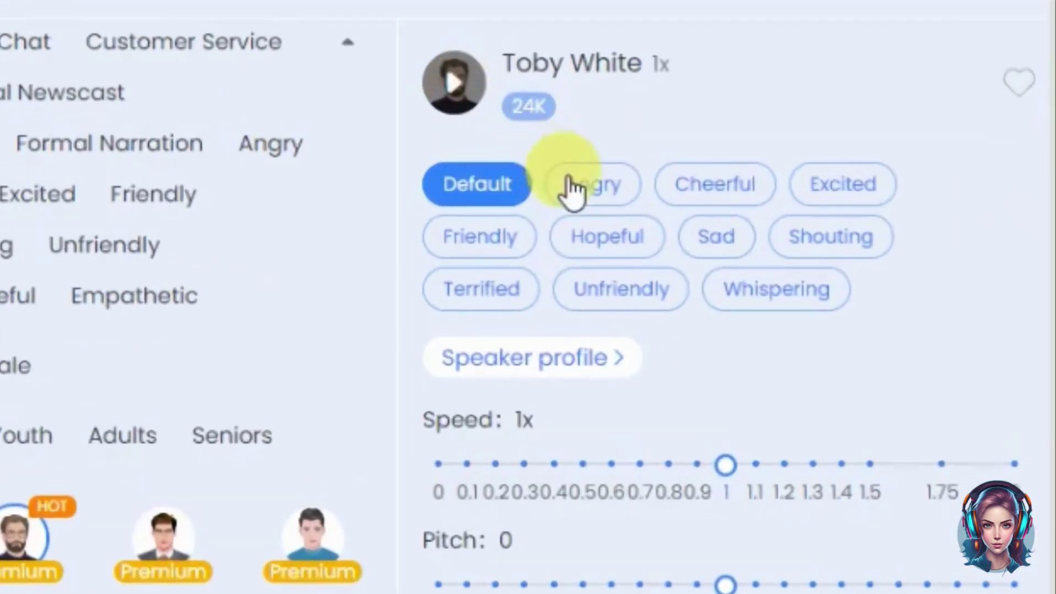
left_click(836, 297)
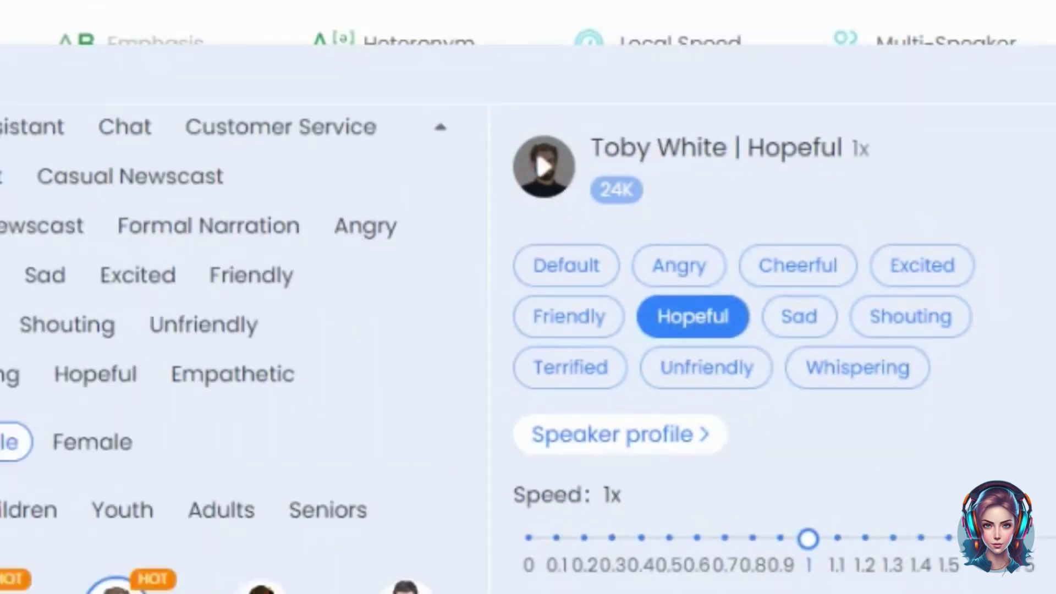
left_click(81, 175)
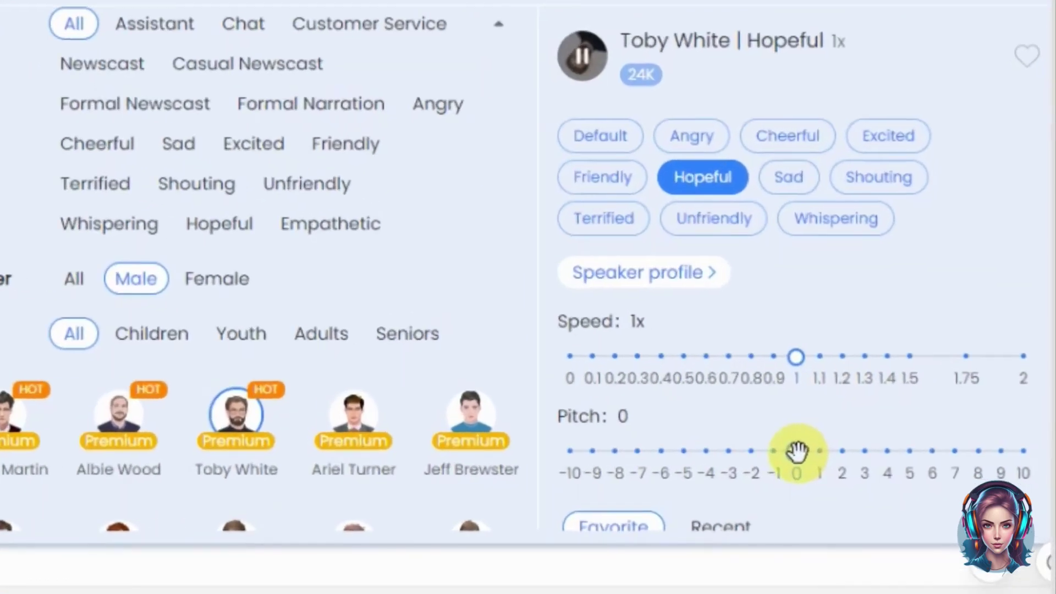
Step: Raise the voice pitch to 1, then generate and export the paragraph as MP3
left_click_drag(797, 451, 818, 445)
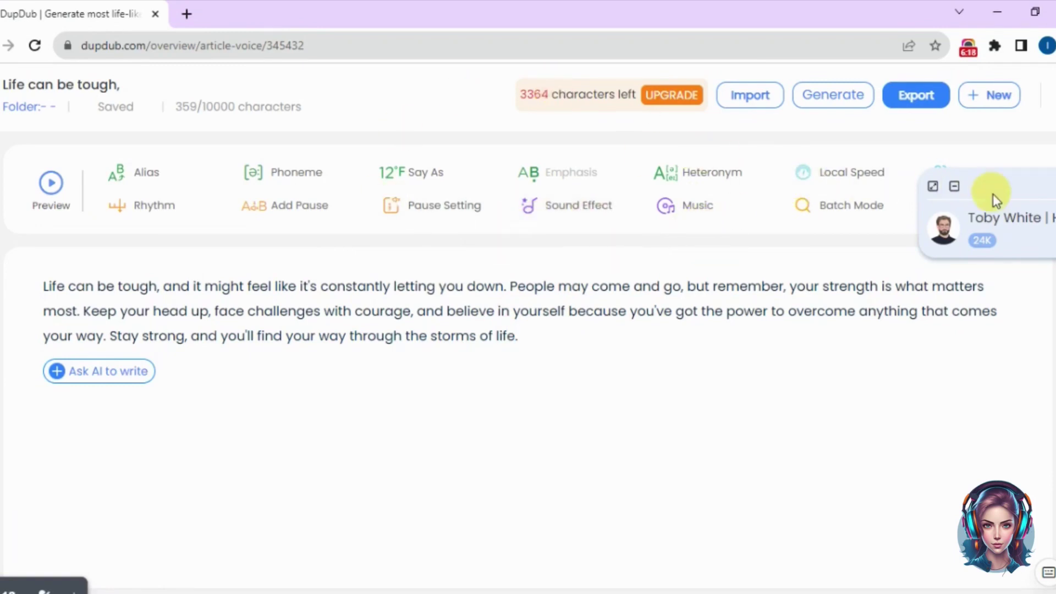
left_click_drag(999, 189, 970, 466)
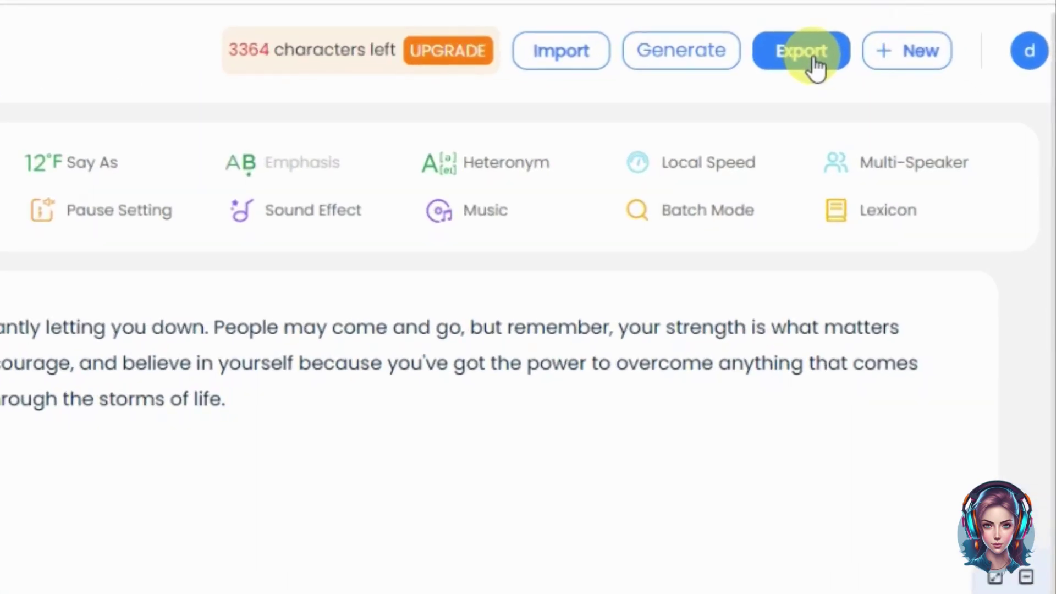
left_click(817, 65)
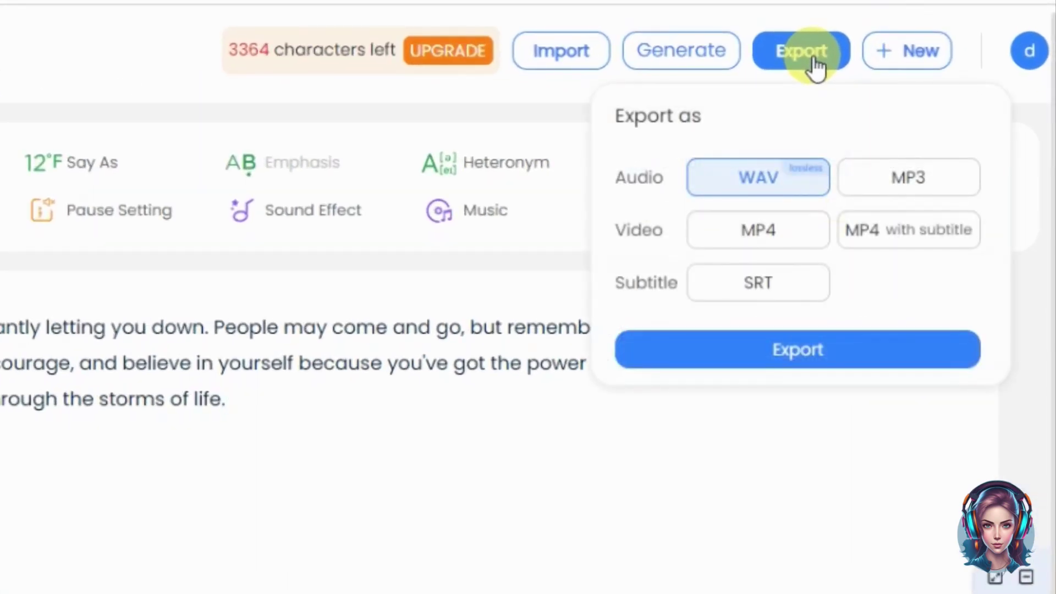
left_click(883, 179)
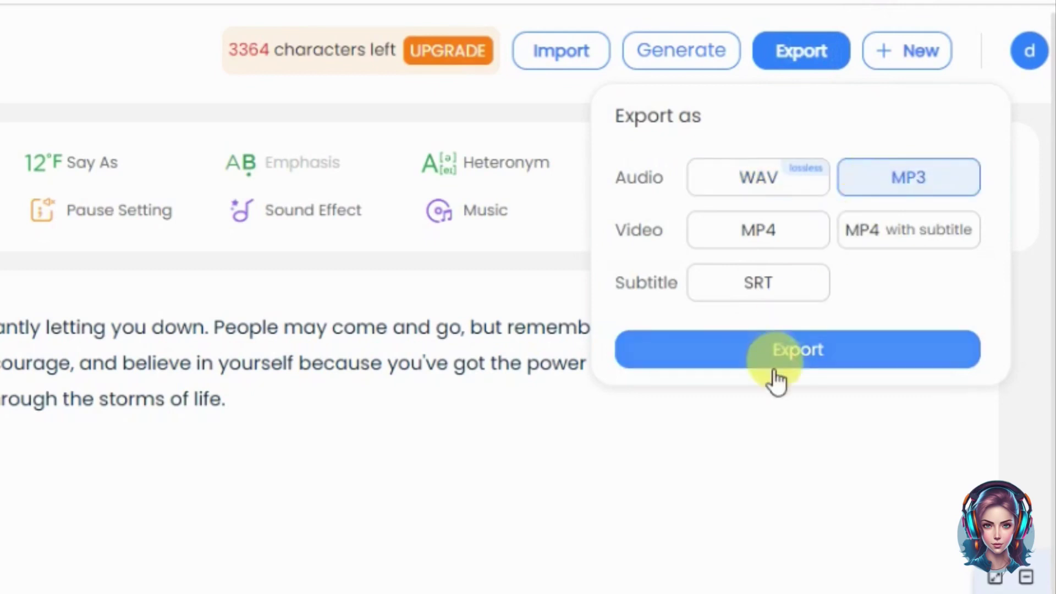
left_click(813, 363)
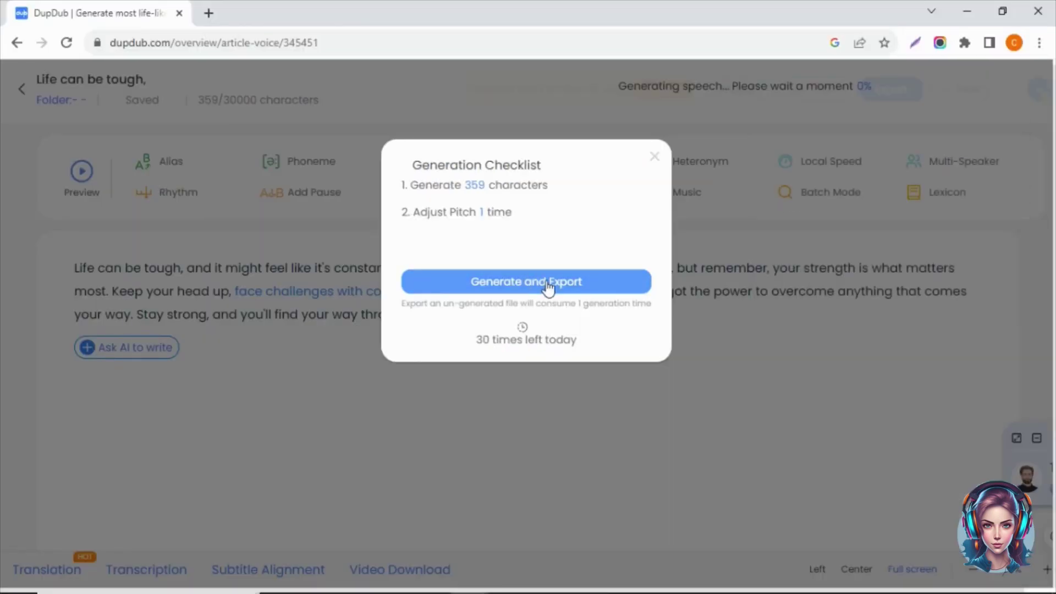
left_click(549, 282)
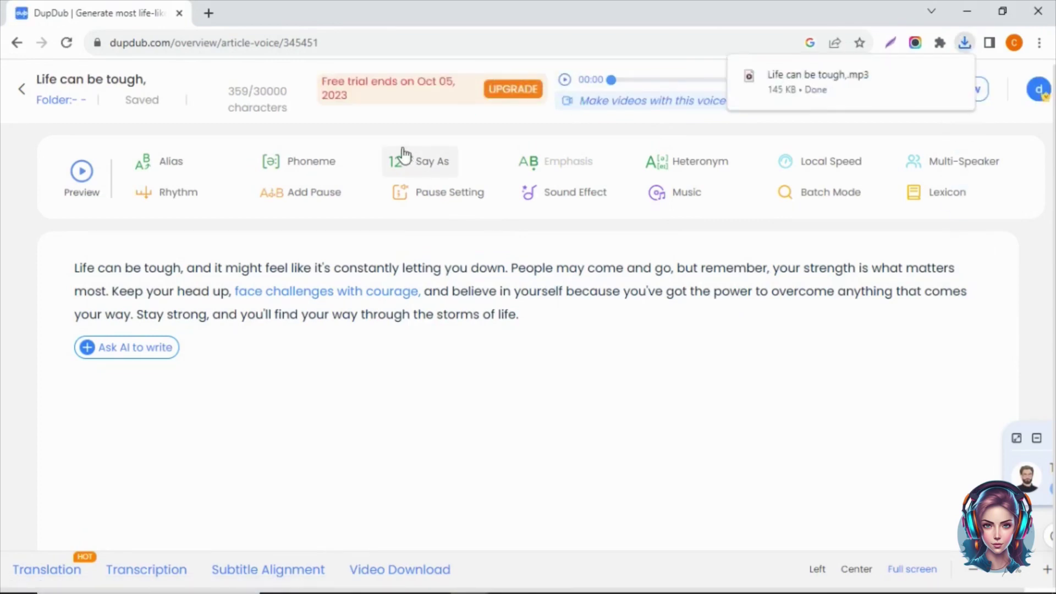
Step: Return to the file list and switch to the Talking photo tool
left_click(22, 89)
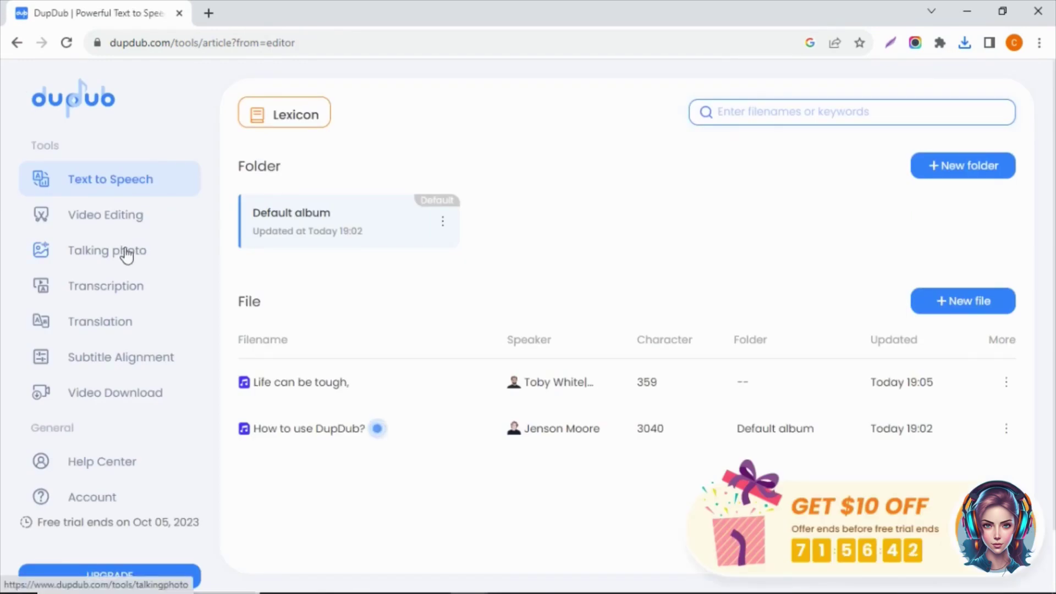
left_click(127, 256)
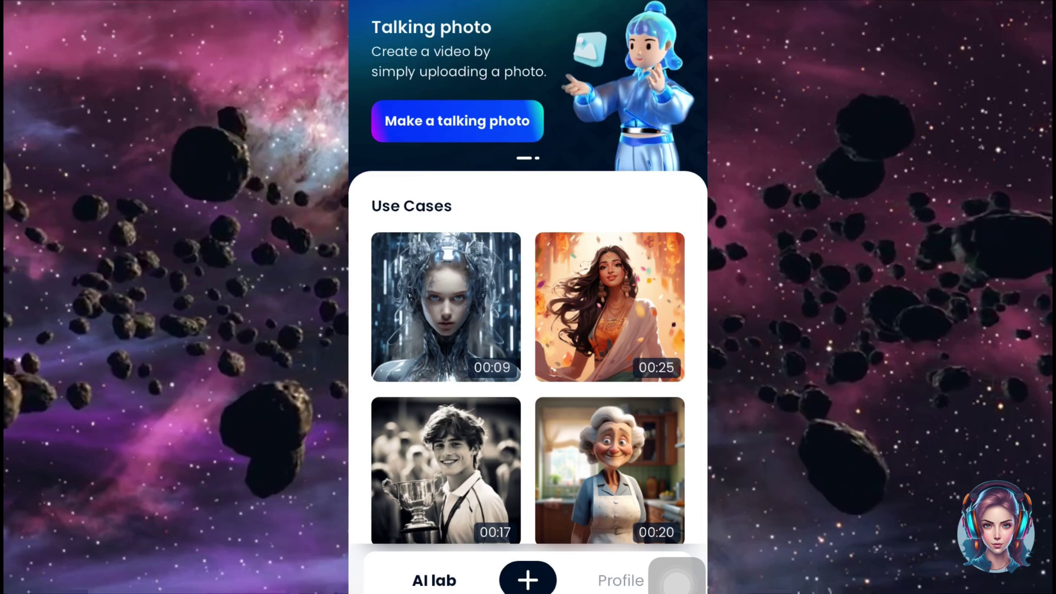
Step: Preview the 00:15 talking-photo use-case example video
scroll(528, 385, "down", 10)
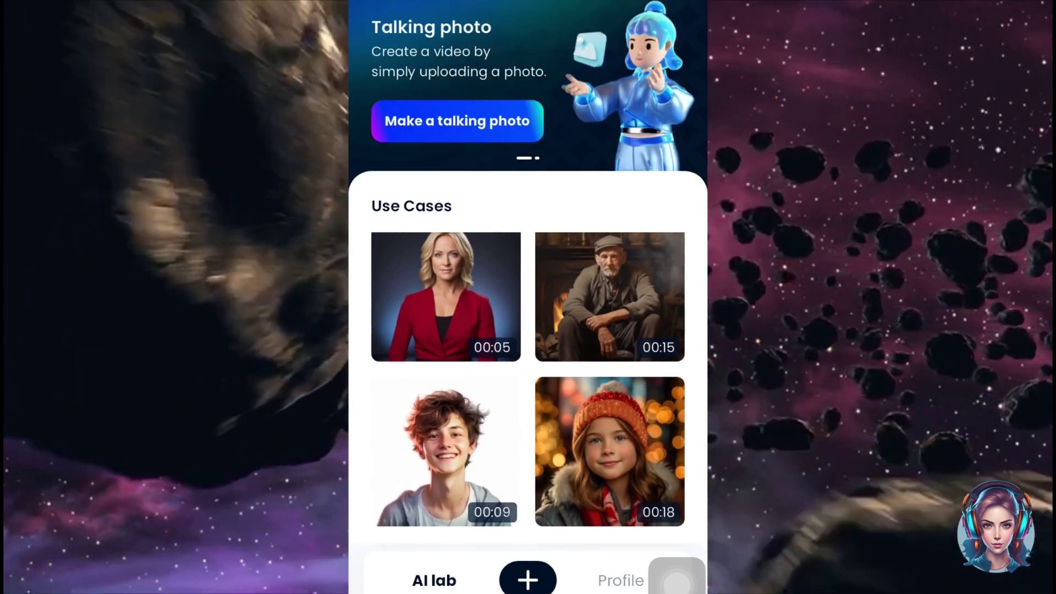
left_click(609, 297)
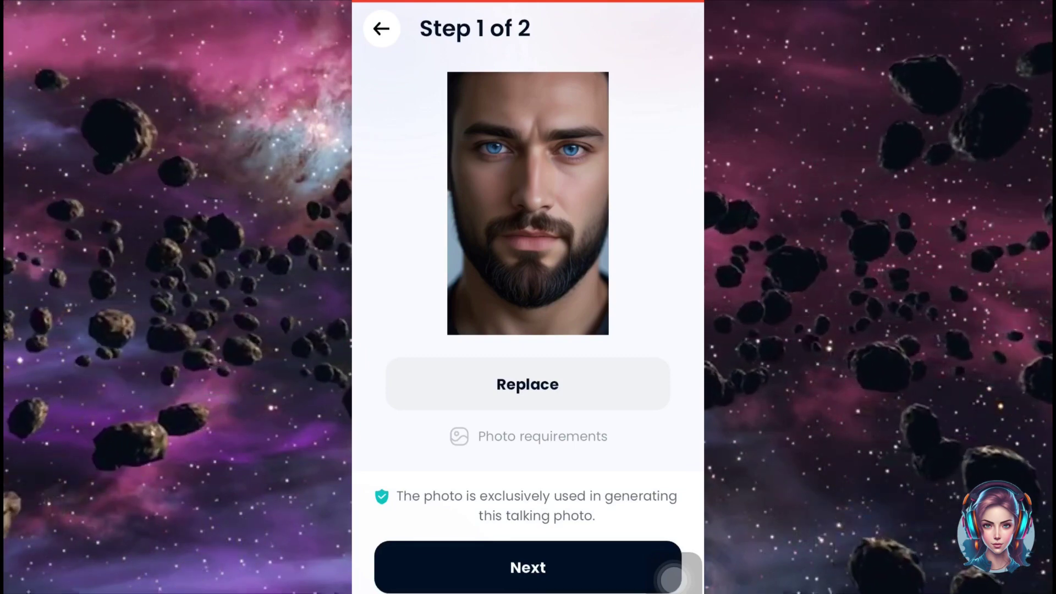
Step: Upload the exported 21-second 'Life can be tough' MP3 as the talking photo's audio
left_click(528, 567)
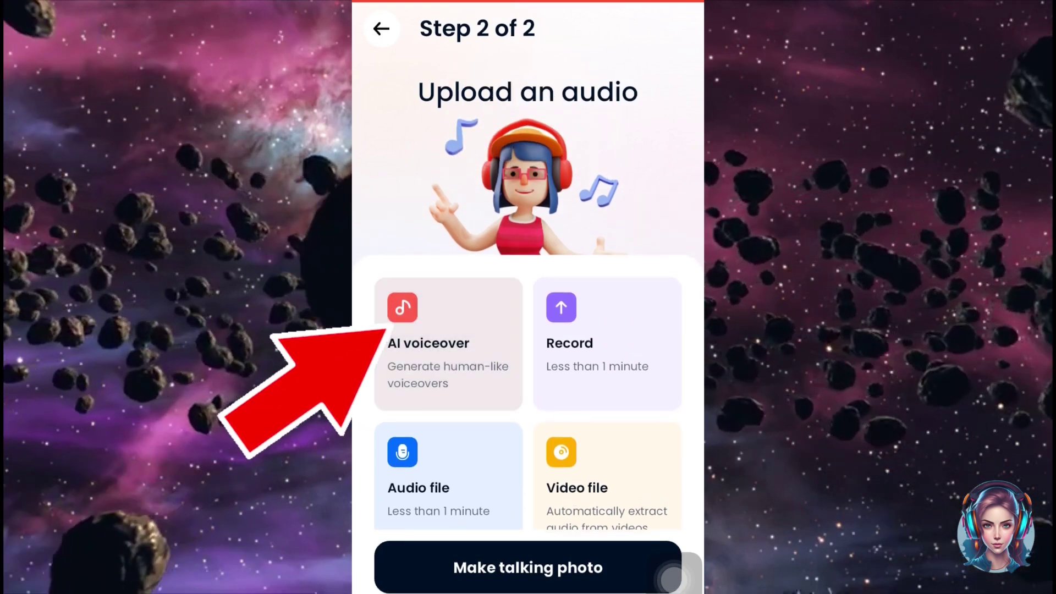
scroll(528, 341, "down", 2)
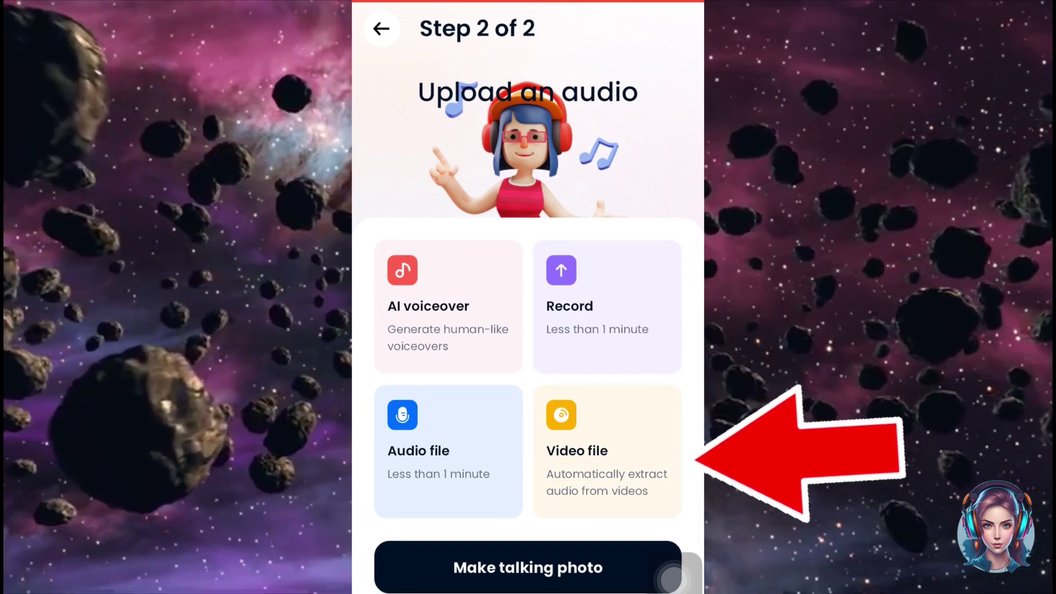
scroll(528, 341, "down", 2)
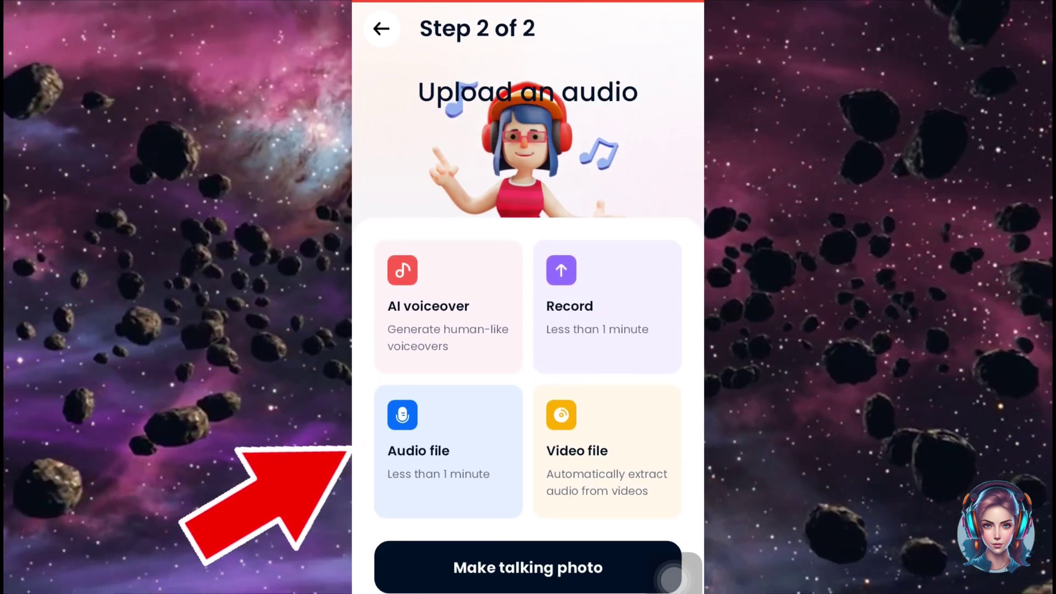
left_click(448, 451)
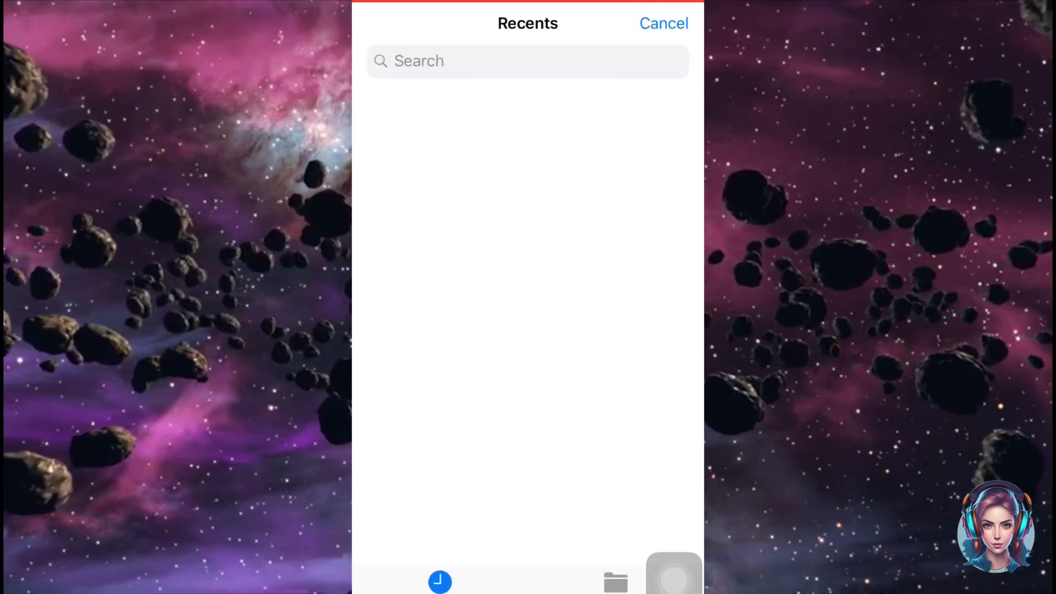
left_click(420, 156)
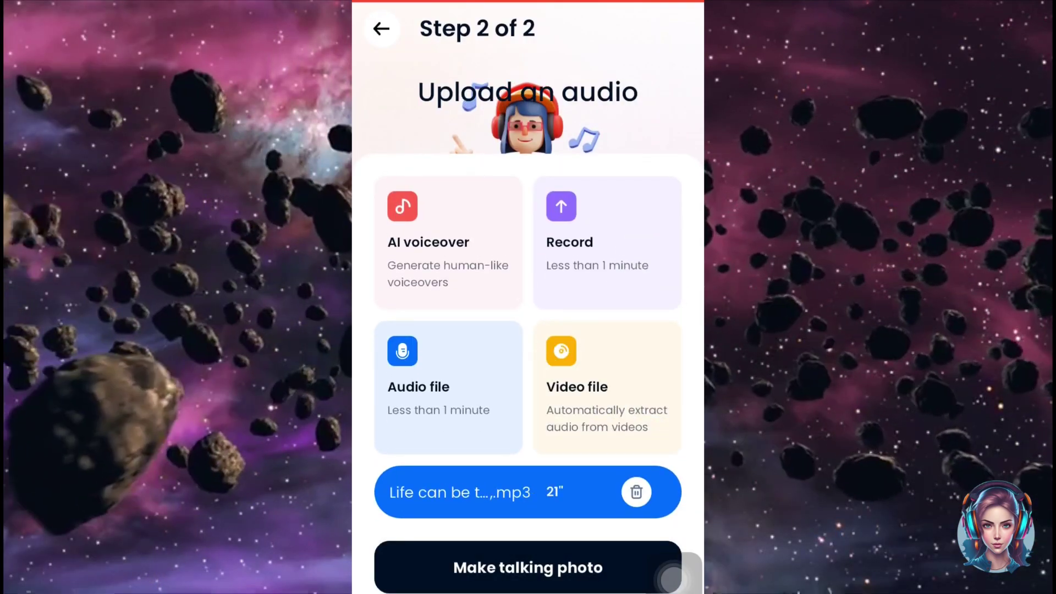
Step: Sign up free, generate the bearded man's 00:21 talking video, and download it
left_click(672, 578)
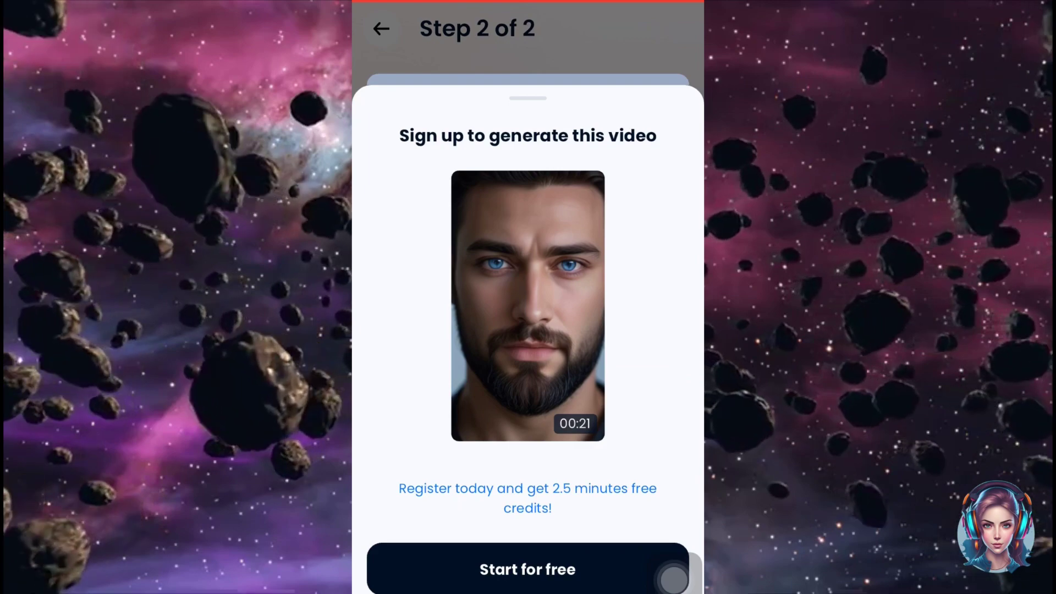
left_click(673, 577)
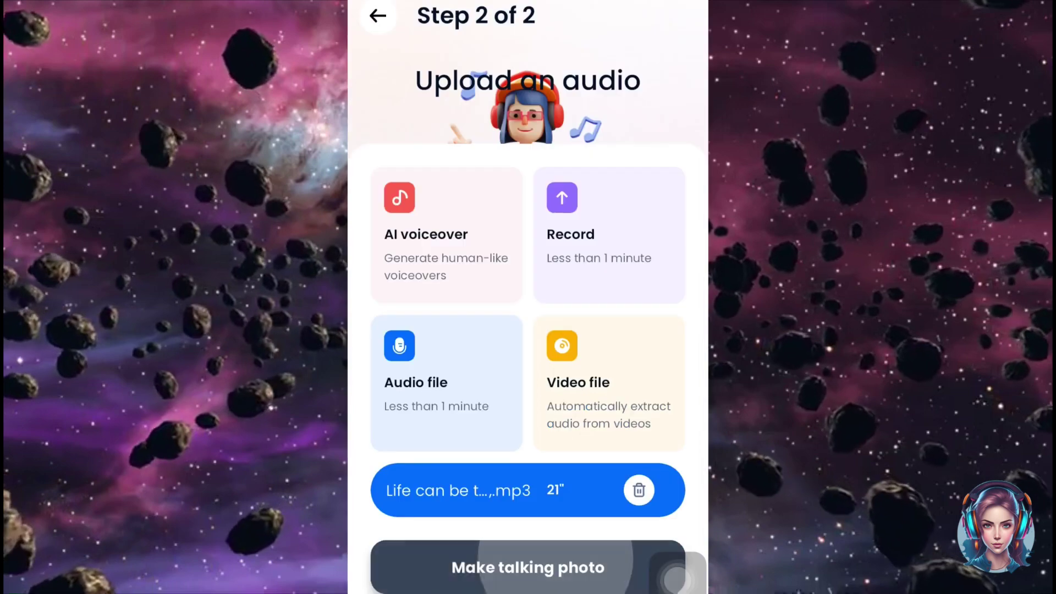
left_click(676, 577)
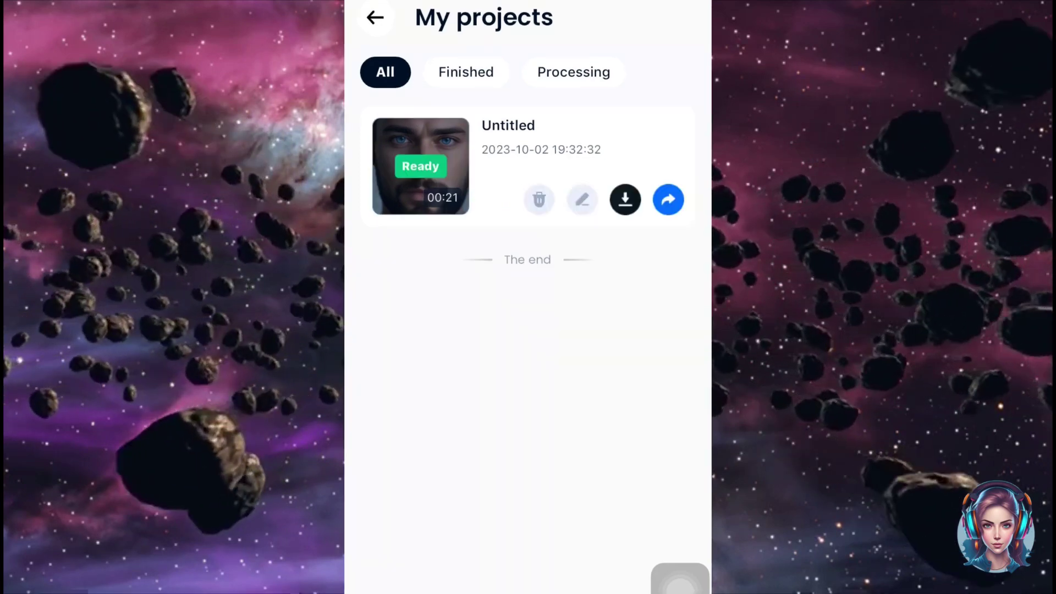
left_click(625, 199)
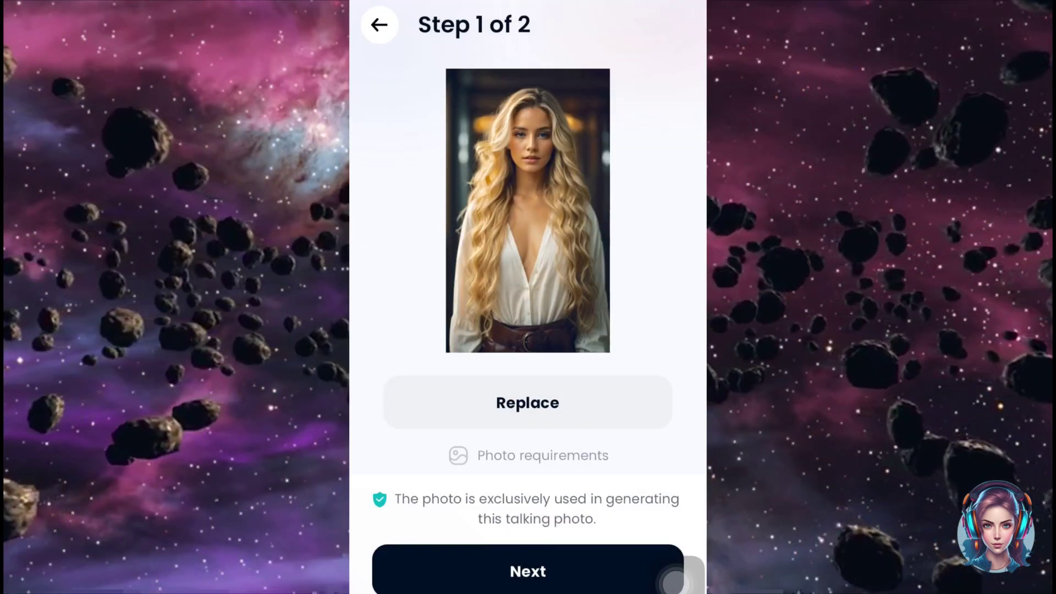
Step: Move past the photo to the audio step and choose to generate an AI voiceover
left_click(673, 580)
left_click(476, 300)
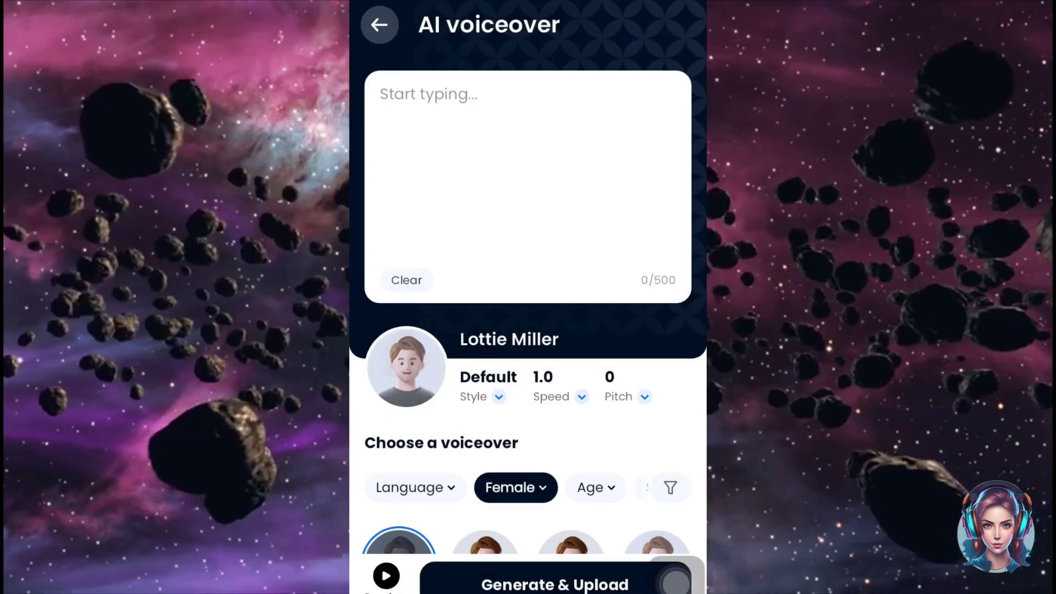
left_click(385, 94)
type("h")
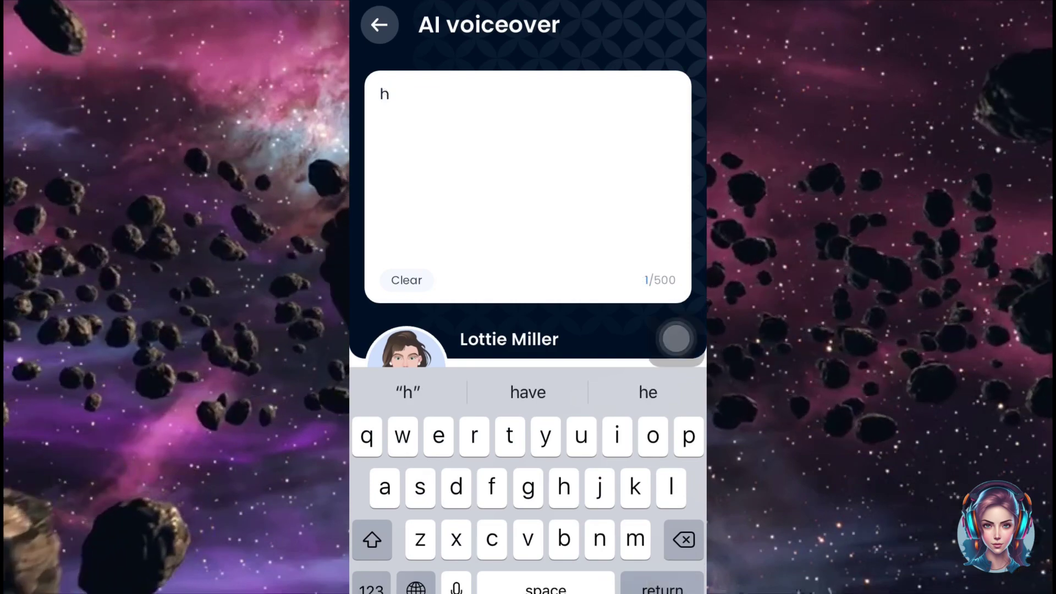
key("BackSpace")
Step: Write a two-line script introducing Hazel from THE FUTURE OF AI and promoting passive income, then preview the default voice
type("Hello my name is Haze")
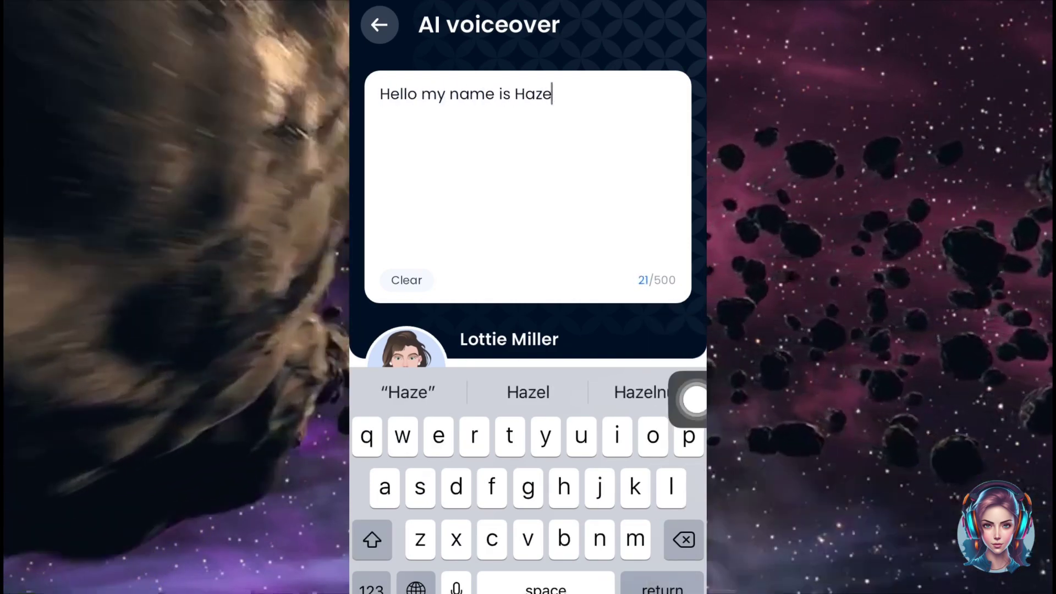
type("l and you are watching , THE FUTURE OF AI and iv")
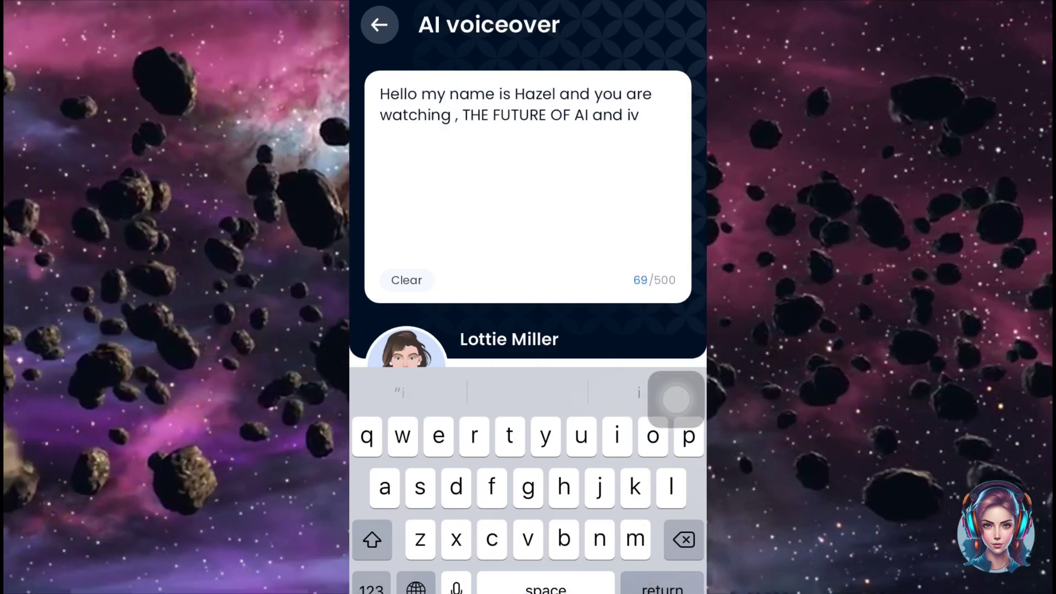
type("e been created by this amazing website called “")
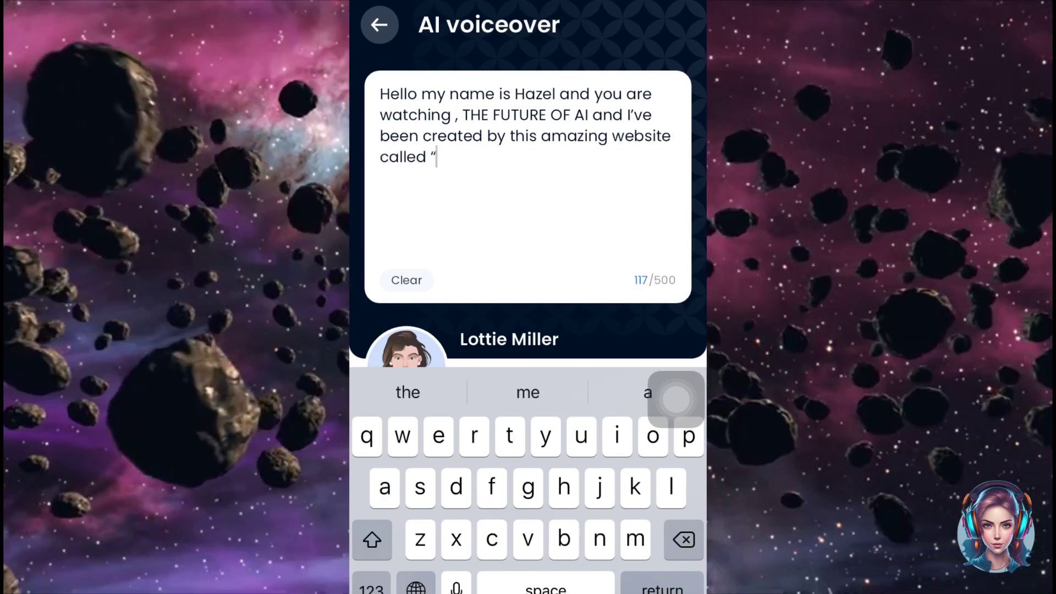
type("dupdub”")
key("Return")
type("You can earn passive income by creating")
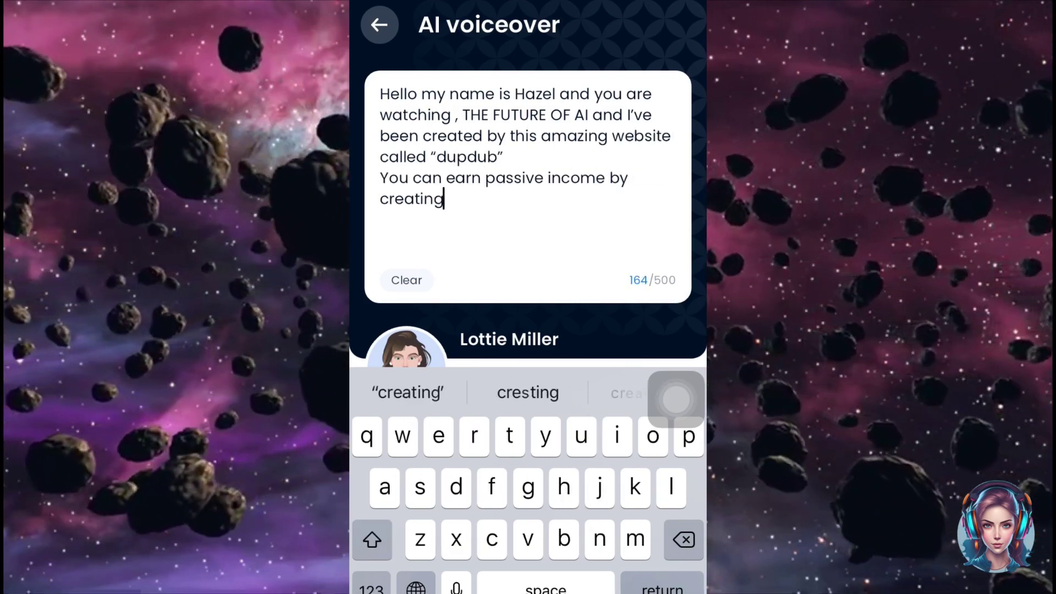
type(" such talking avatars like me. so hurry up and get started today.")
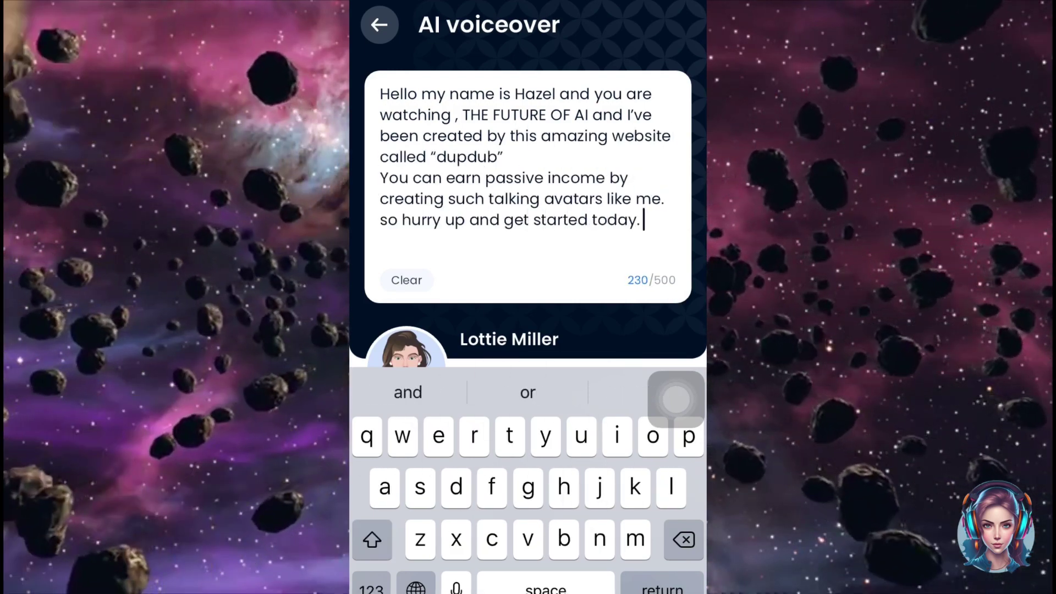
left_click(399, 454)
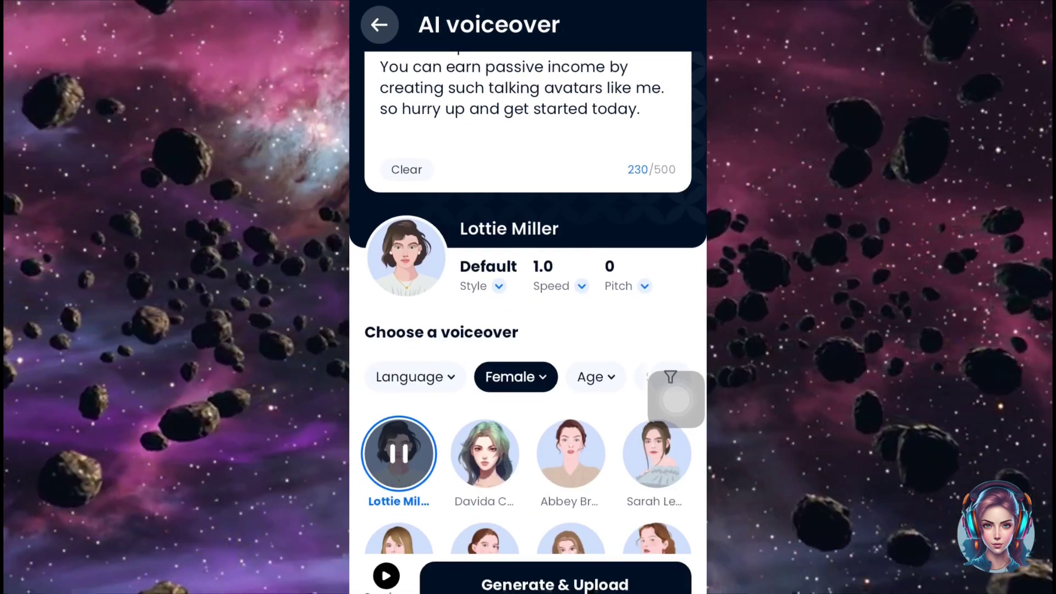
Step: Preview the second female voice, then pick the fourth voice, Davida Cameron, instead of Lottie Miller
scroll(528, 330, "down", 2)
left_click(485, 352)
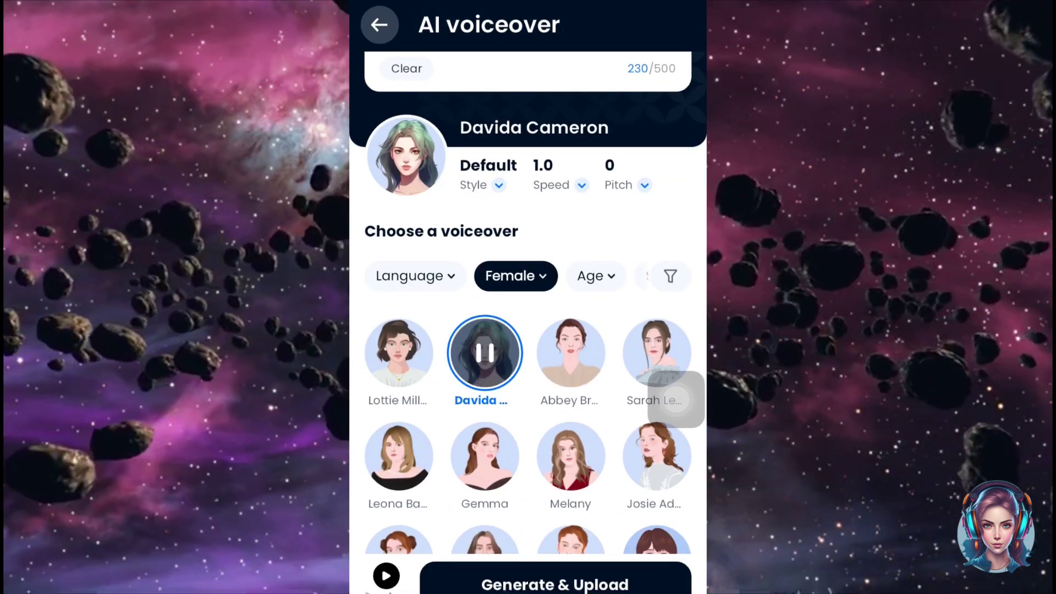
left_click(676, 400)
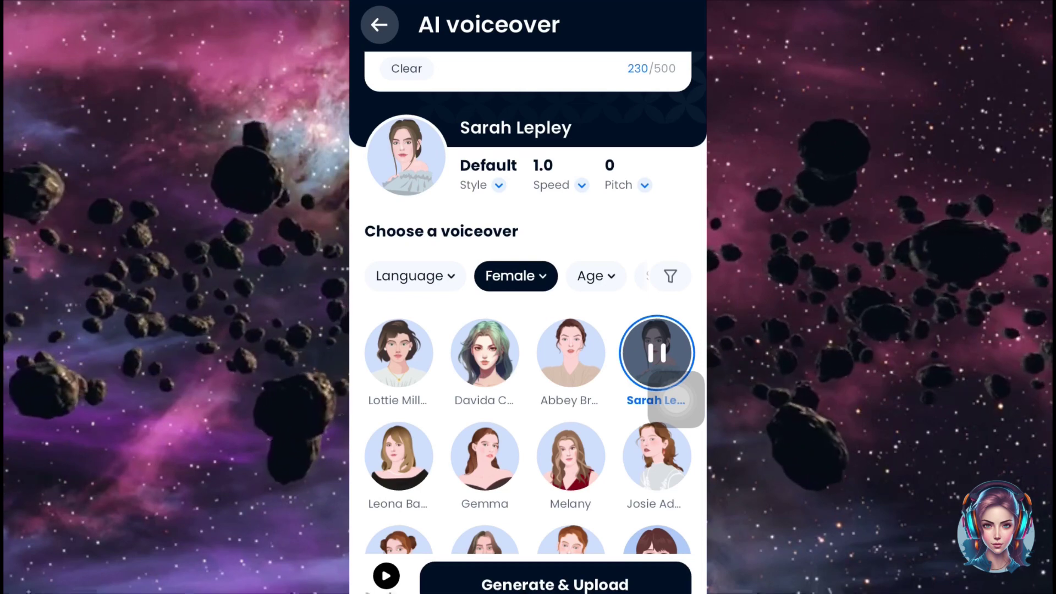